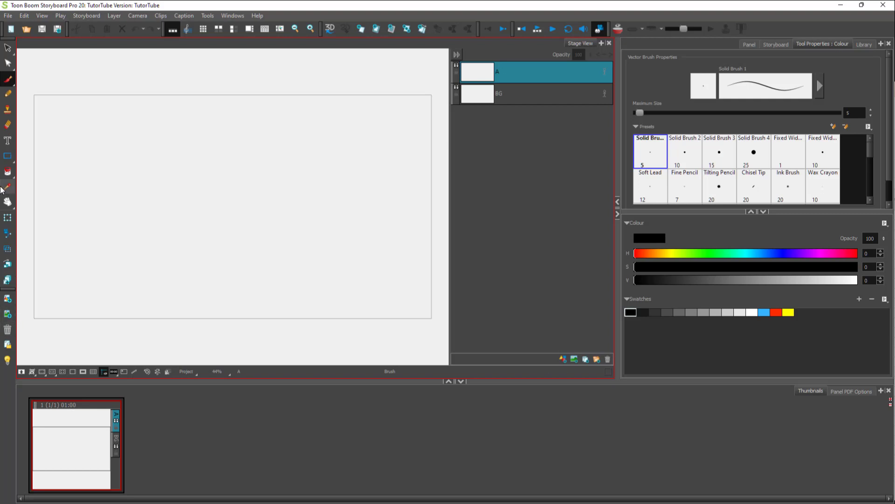
# Draw a hooked C-shaped brush curve and a wavy pencil line to its left
pyautogui.click(10, 80)
pyautogui.moveTo(196, 153)
pyautogui.mouseDown()
pyautogui.moveTo(148, 189)
pyautogui.moveTo(244, 202)
pyautogui.moveTo(251, 217)
pyautogui.moveTo(276, 215)
pyautogui.mouseUp()
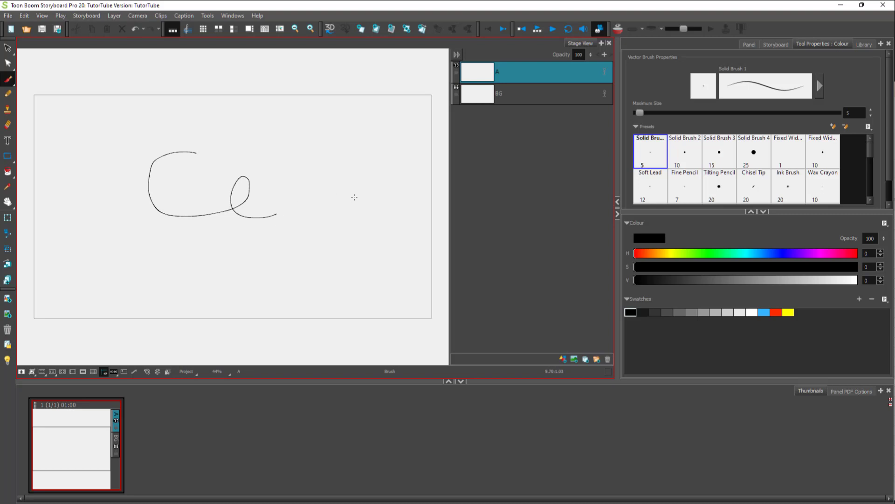
pyautogui.click(9, 94)
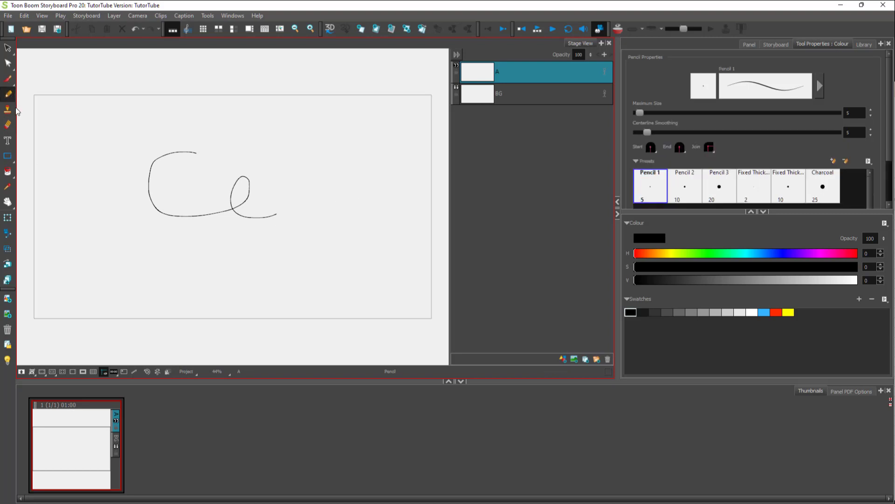
pyautogui.moveTo(138, 114)
pyautogui.mouseDown()
pyautogui.moveTo(99, 186)
pyautogui.moveTo(125, 249)
pyautogui.moveTo(162, 281)
pyautogui.mouseUp()
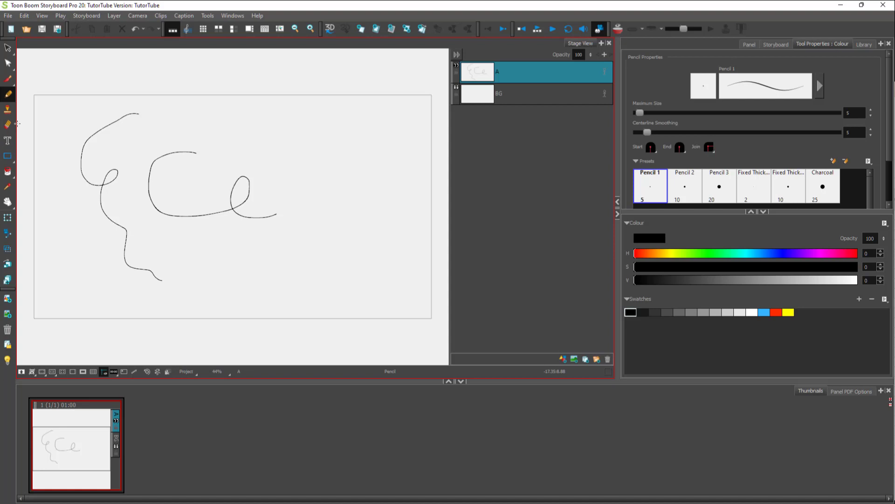
# Erase part of the small loop on the wavy pencil line
pyautogui.click(8, 80)
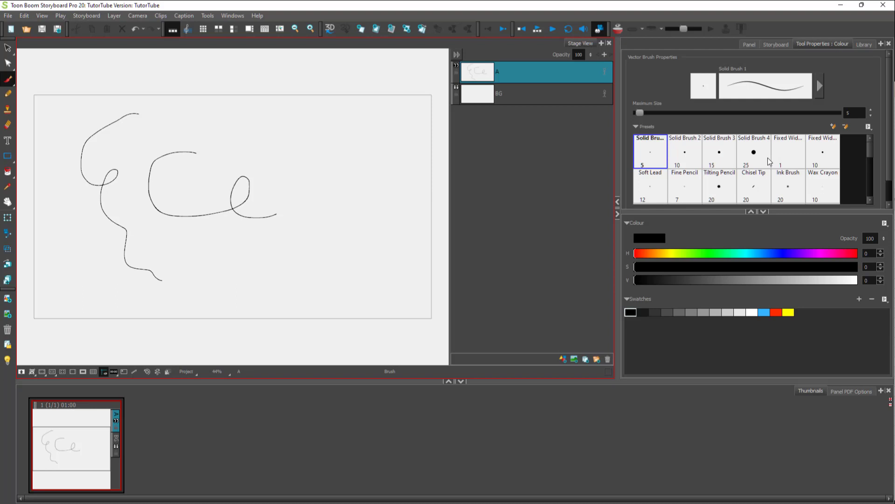
pyautogui.click(8, 125)
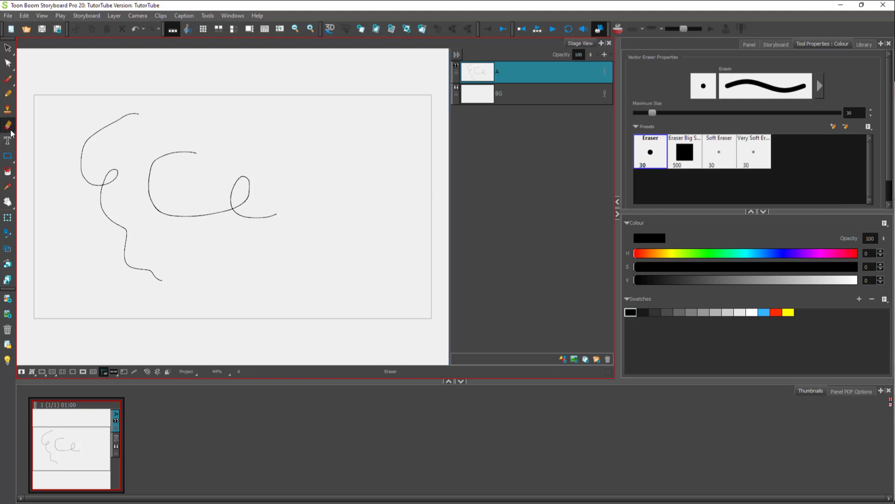
pyautogui.moveTo(94, 185); pyautogui.dragTo(118, 178)
# Raise the eraser Maximum Size to 84.4 and erase the C curve's left side
pyautogui.moveTo(654, 114); pyautogui.dragTo(680, 112)
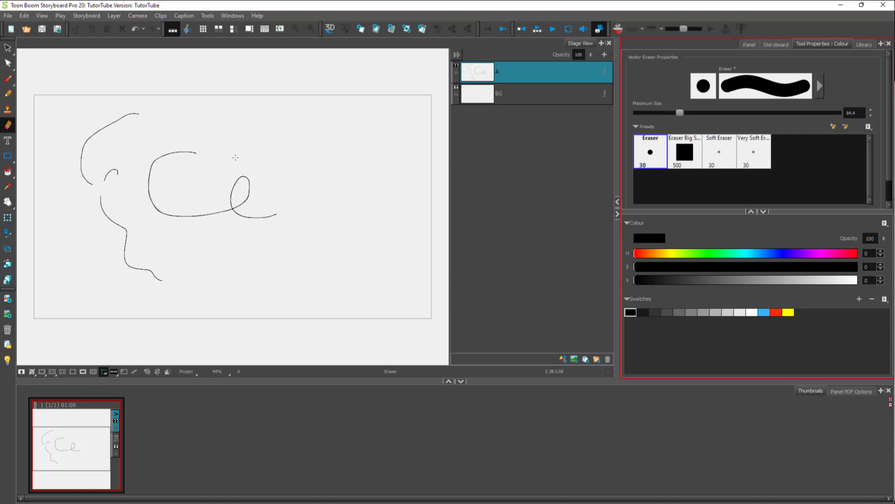
pyautogui.click(150, 177)
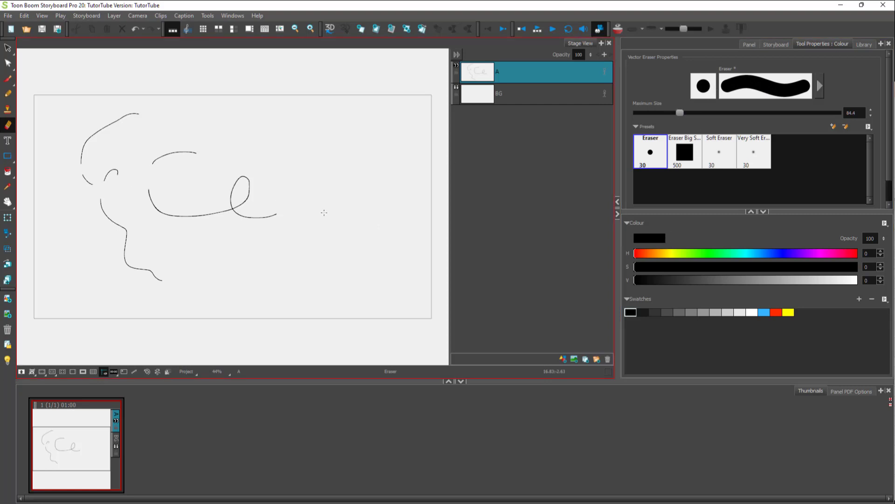
pyautogui.click(9, 142)
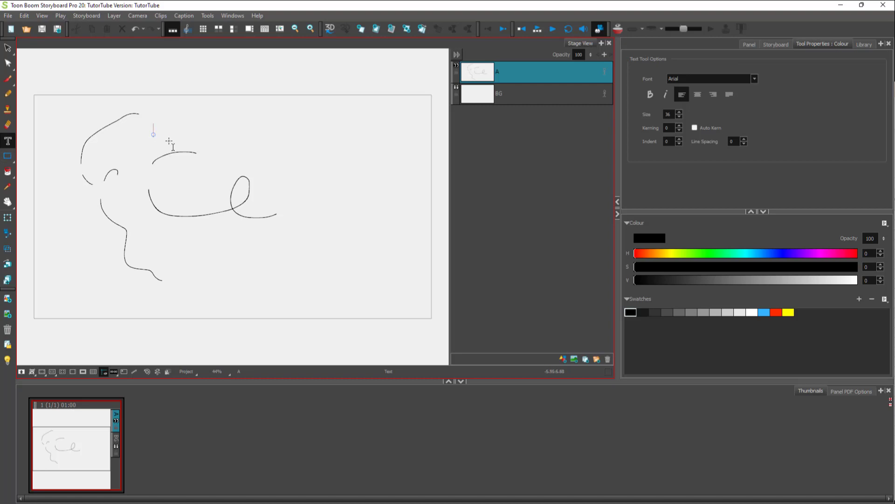
# Add the text 'ytry' above the C-shaped curve
pyautogui.write('ytry')
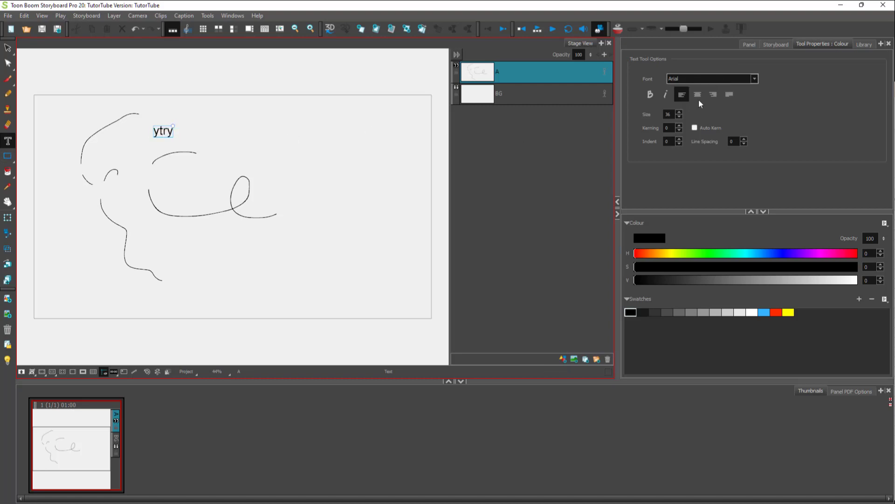
pyautogui.click(8, 158)
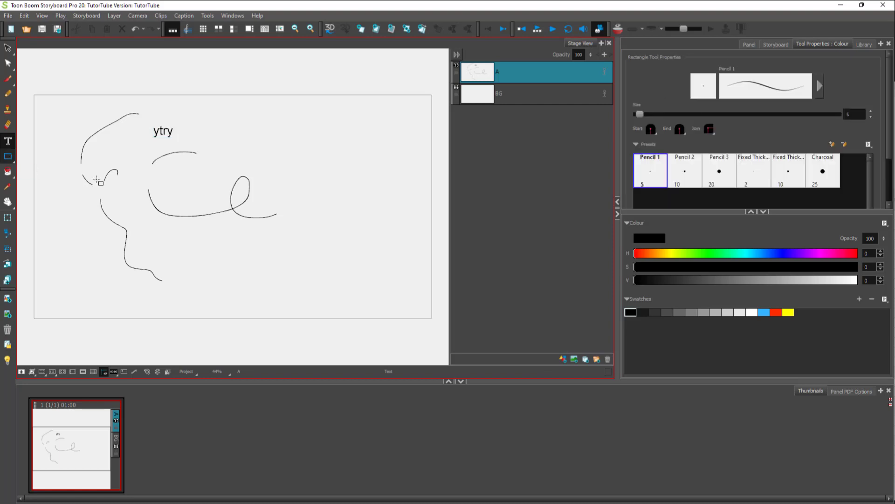
# Shift layer A's scribbles and 'ytry' text to the right using Layer Transform
pyautogui.click(7, 174)
pyautogui.click(7, 187)
pyautogui.click(8, 202)
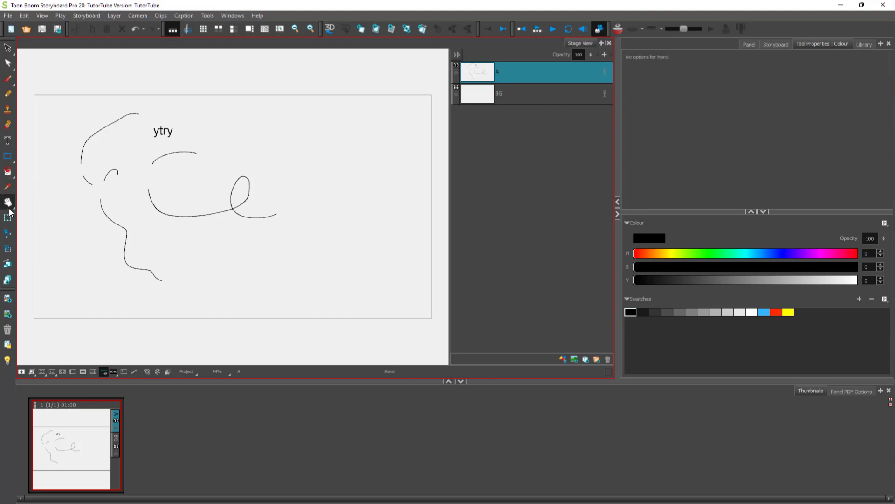
pyautogui.click(8, 218)
pyautogui.moveTo(137, 188); pyautogui.dragTo(266, 199)
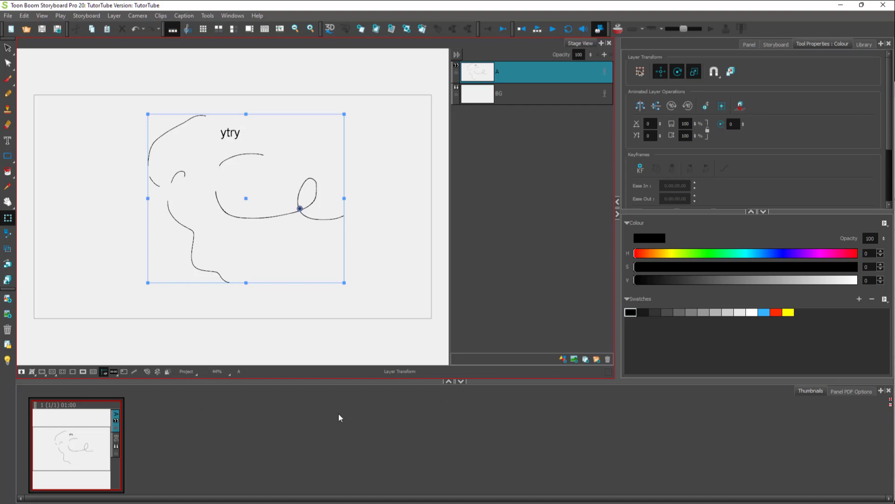
pyautogui.click(845, 393)
pyautogui.click(697, 447)
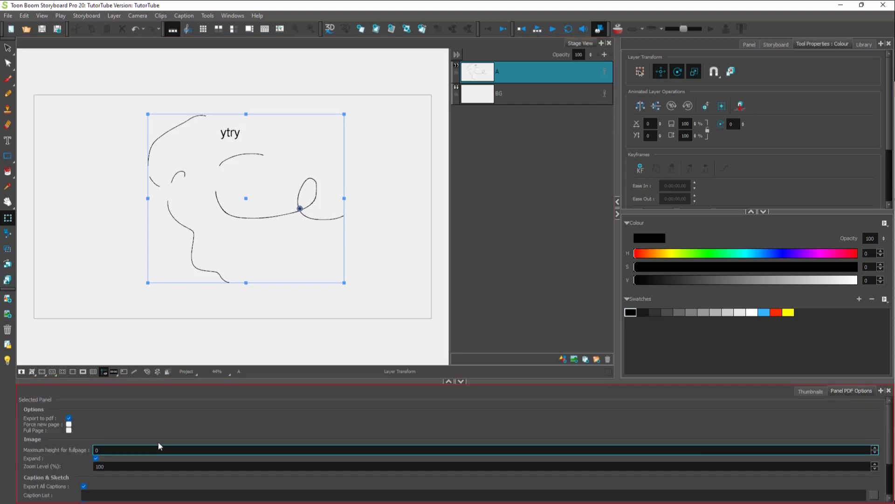
pyautogui.click(811, 392)
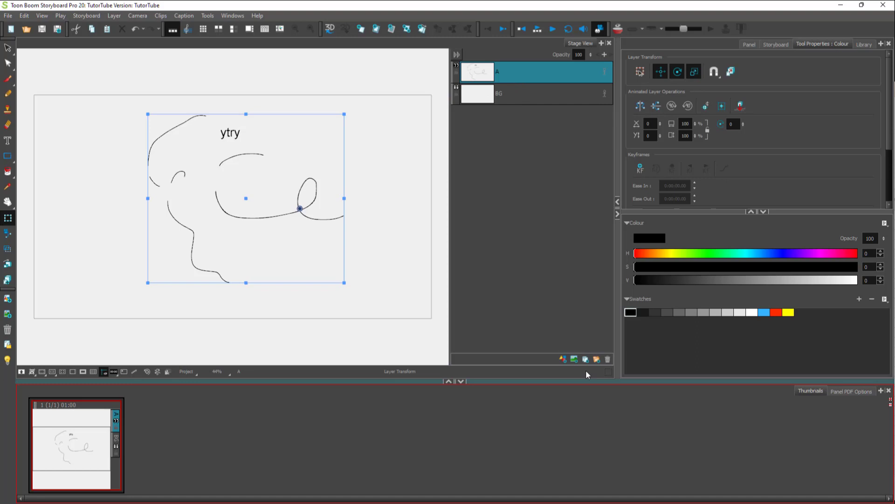
pyautogui.click(564, 358)
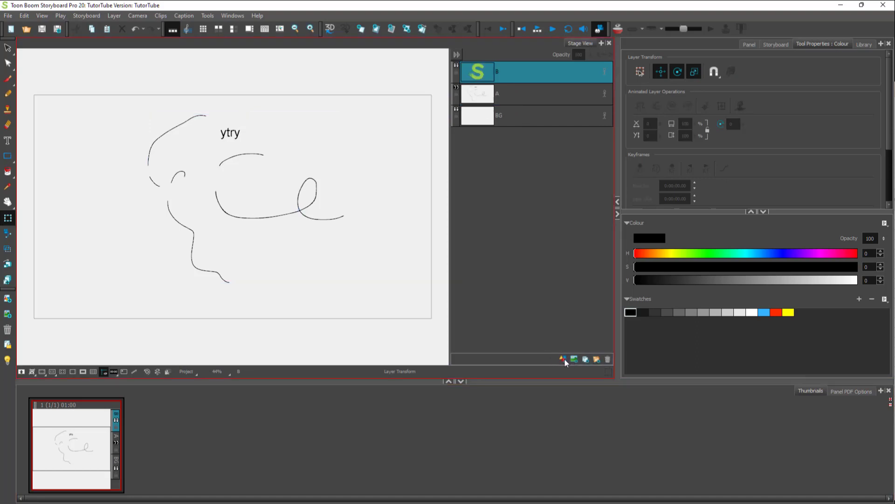
pyautogui.click(499, 93)
pyautogui.click(457, 115)
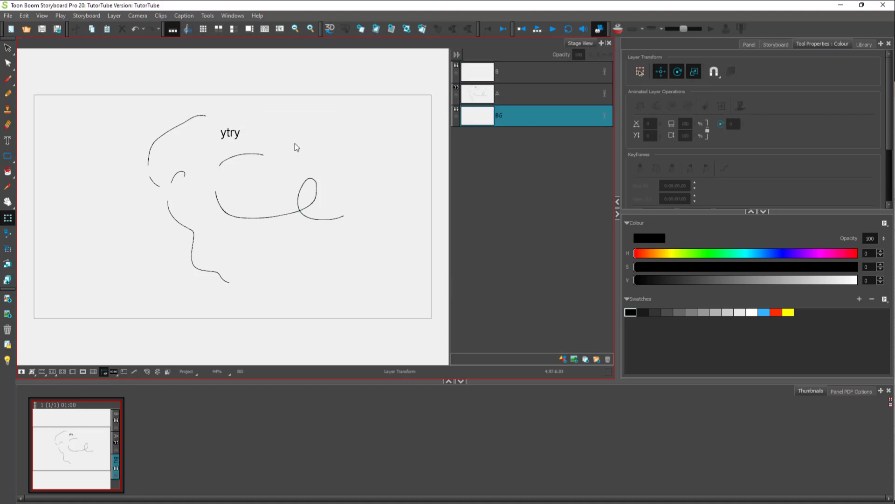
pyautogui.moveTo(118, 101)
pyautogui.mouseDown()
pyautogui.moveTo(245, 169)
pyautogui.moveTo(362, 304)
pyautogui.mouseUp()
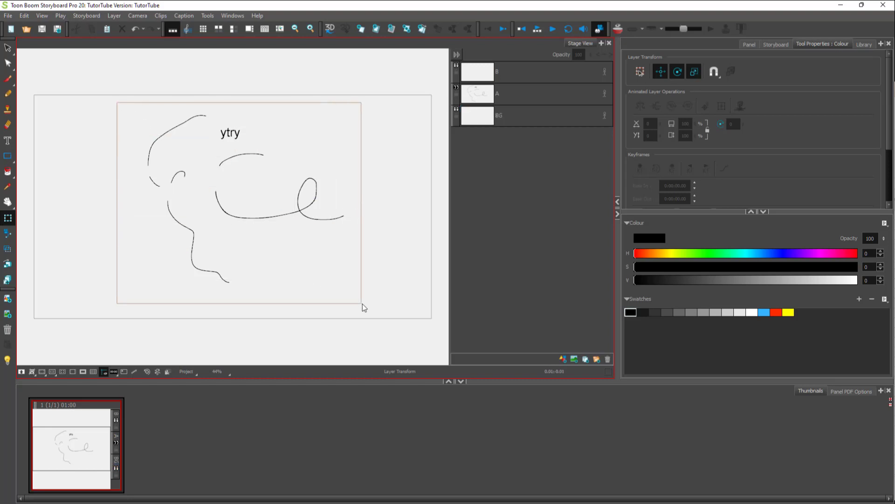
pyautogui.click(96, 227)
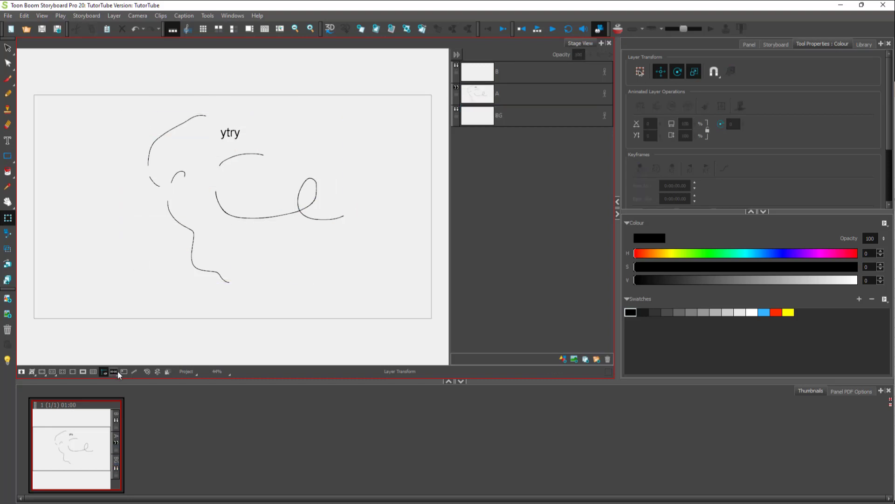
# Try the thumbnail, grid and timecode overlays, leaving only the safe-area guide on
pyautogui.click(22, 372)
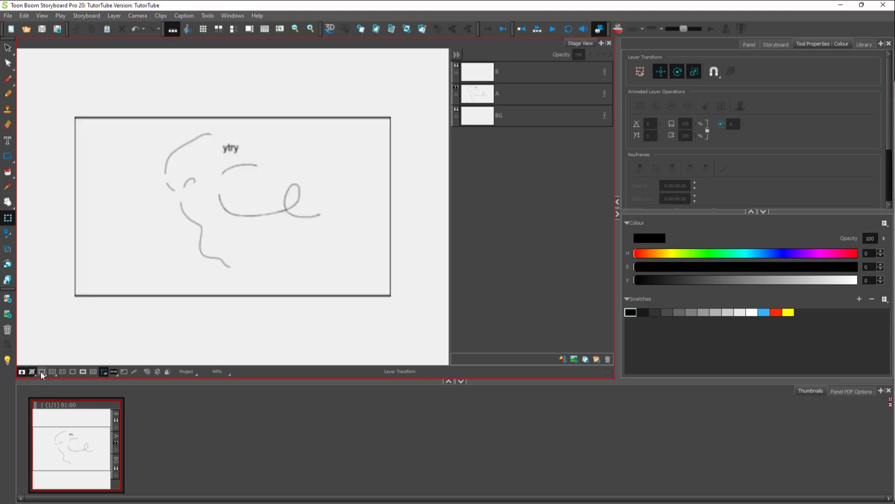
pyautogui.click(42, 371)
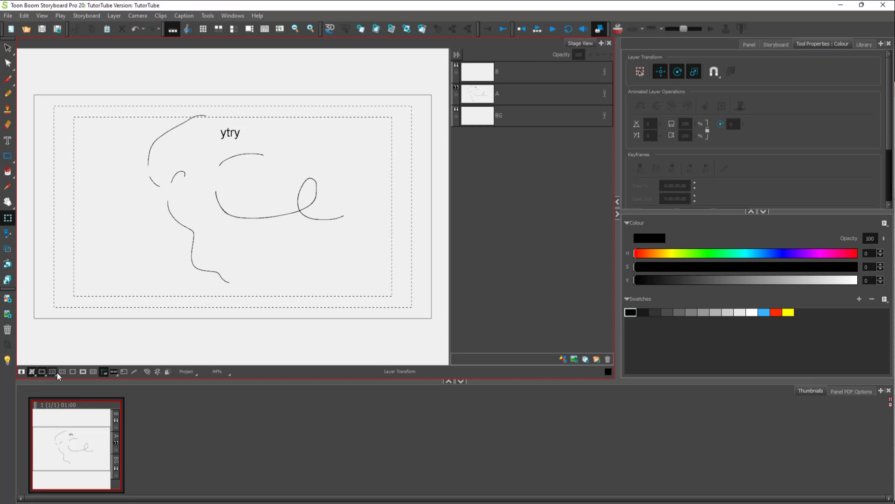
pyautogui.click(83, 371)
pyautogui.click(83, 372)
pyautogui.click(93, 372)
pyautogui.click(93, 371)
pyautogui.click(114, 371)
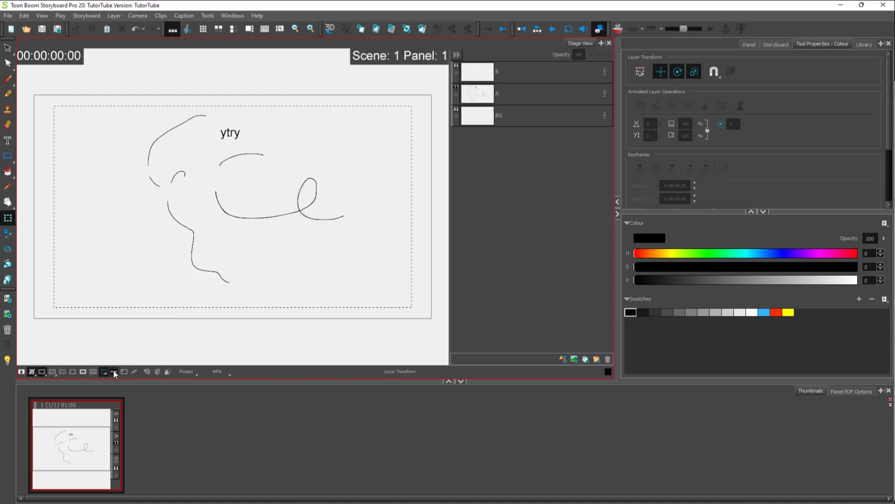
pyautogui.click(114, 371)
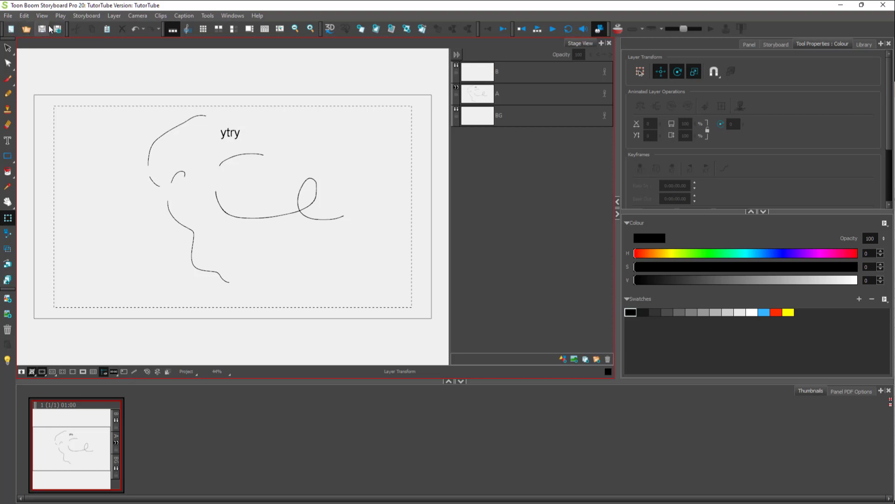
# Zoom the stage in and back out to 50%, preview 3D, then return to 2D
pyautogui.click(309, 29)
pyautogui.click(310, 29)
pyautogui.click(310, 29)
pyautogui.click(295, 28)
pyautogui.click(296, 28)
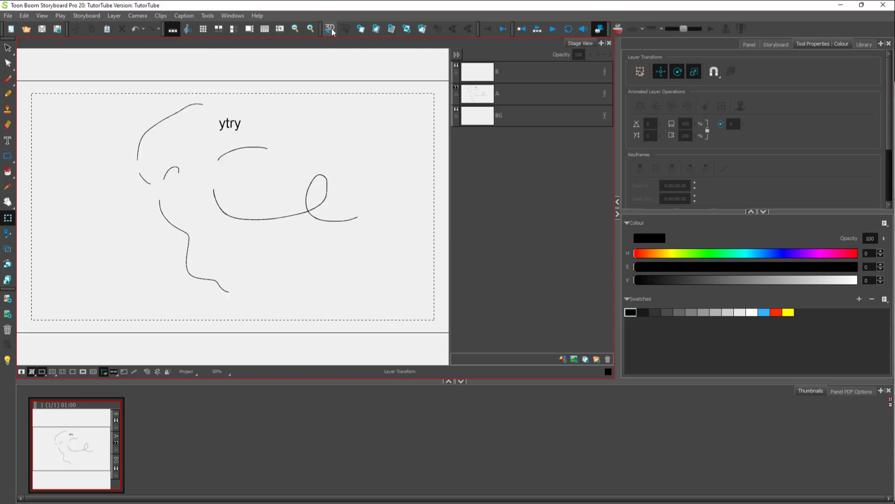
pyautogui.click(329, 29)
pyautogui.click(321, 170)
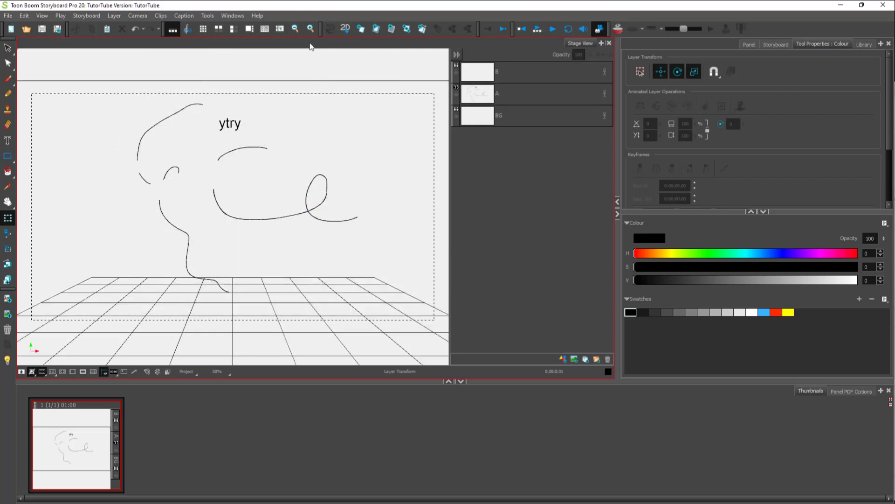
pyautogui.click(346, 29)
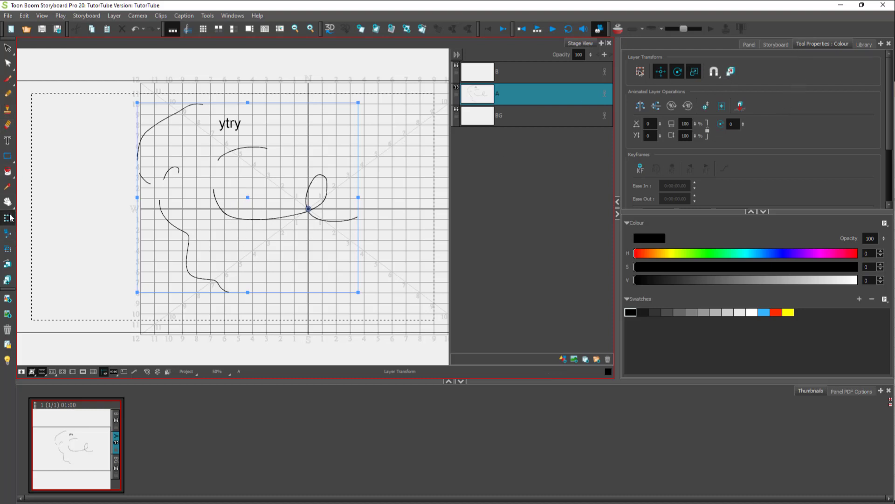
pyautogui.click(774, 45)
pyautogui.click(834, 44)
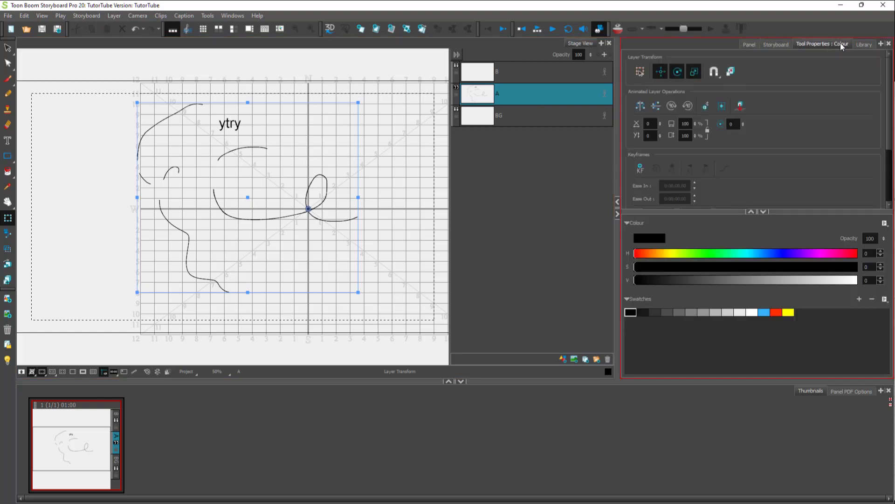
pyautogui.click(861, 44)
pyautogui.click(838, 43)
pyautogui.click(167, 17)
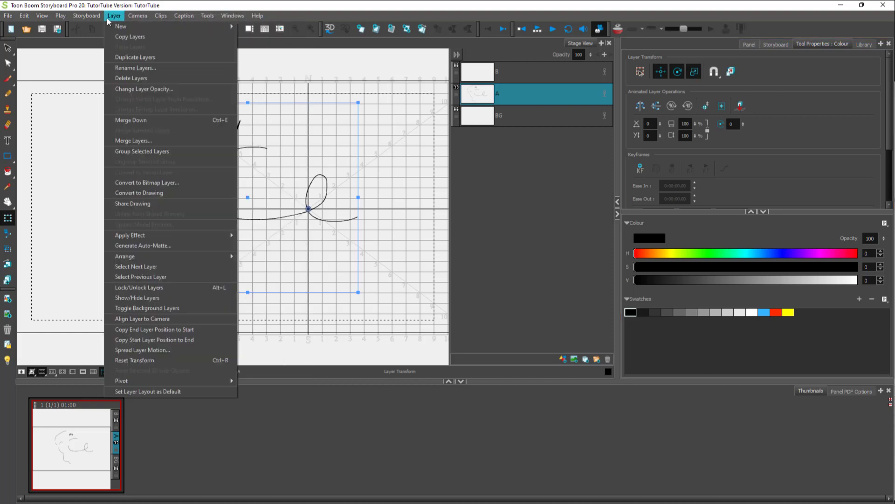
pyautogui.click(8, 16)
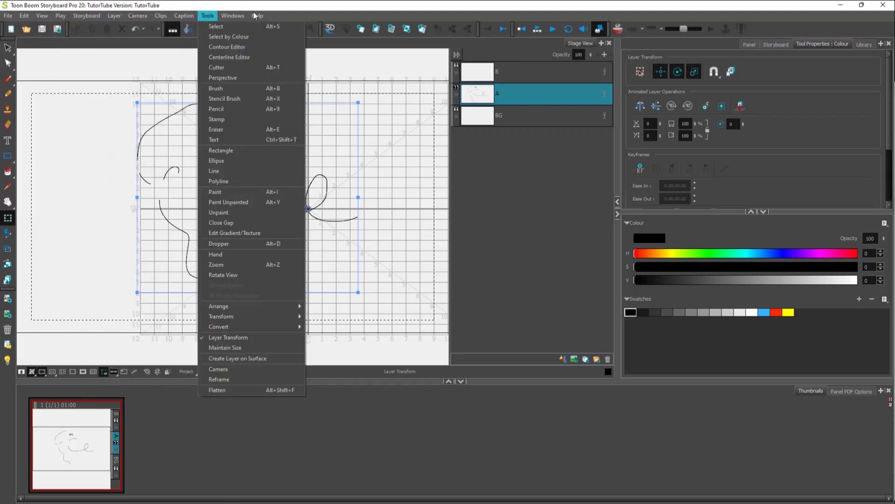
pyautogui.click(504, 21)
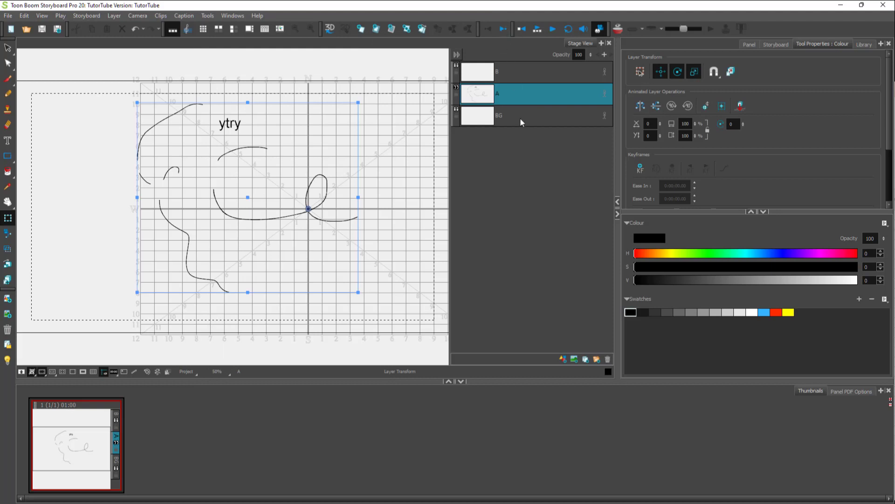
pyautogui.click(430, 154)
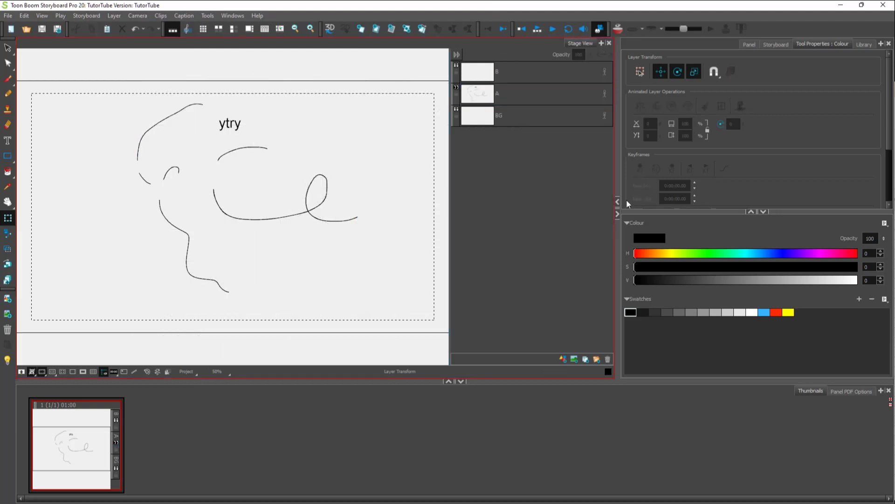
# Make the Stage View wider and taller and bring up the Storyboard view
pyautogui.moveTo(615, 133); pyautogui.dragTo(663, 133)
pyautogui.moveTo(504, 380); pyautogui.dragTo(509, 411)
pyautogui.click(774, 48)
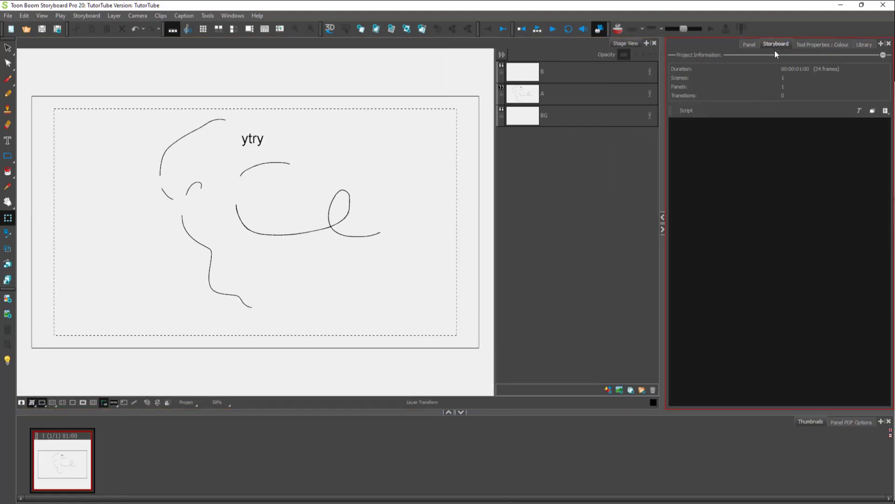
# Dock the Storyboard and Panel views as separate columns beside the stage
pyautogui.moveTo(770, 43); pyautogui.dragTo(660, 130)
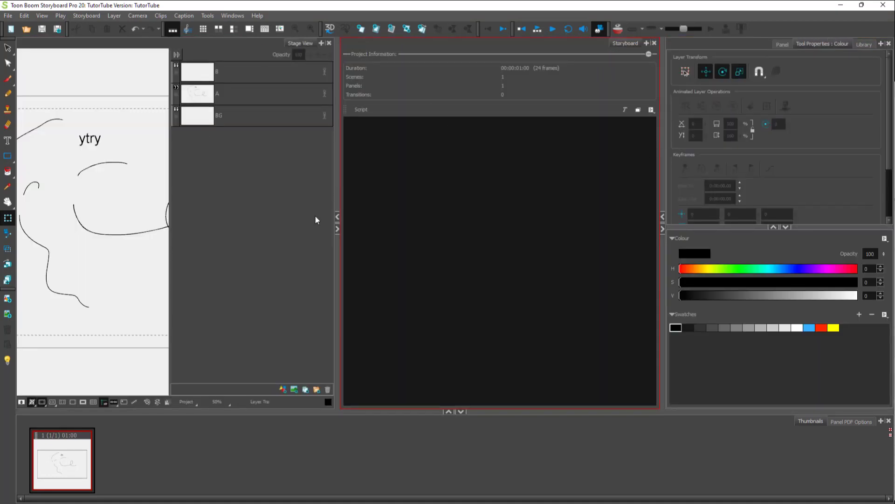
pyautogui.moveTo(805, 43); pyautogui.dragTo(347, 181)
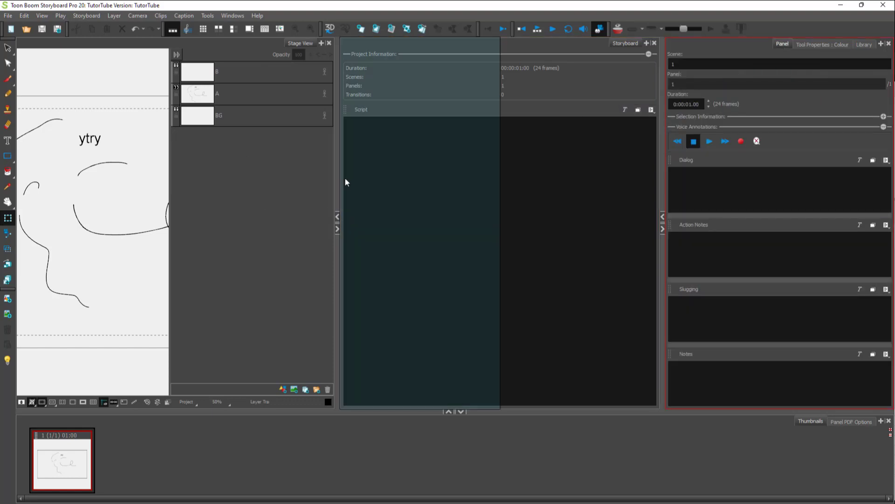
pyautogui.moveTo(346, 178); pyautogui.dragTo(346, 178)
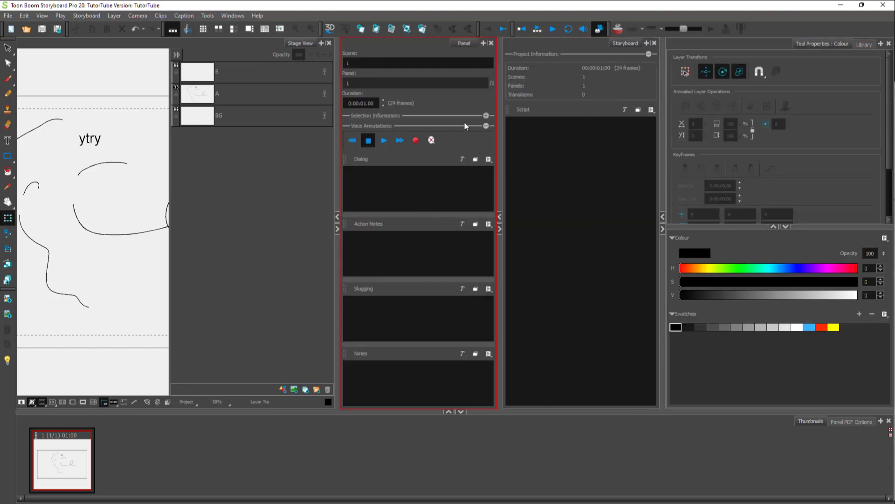